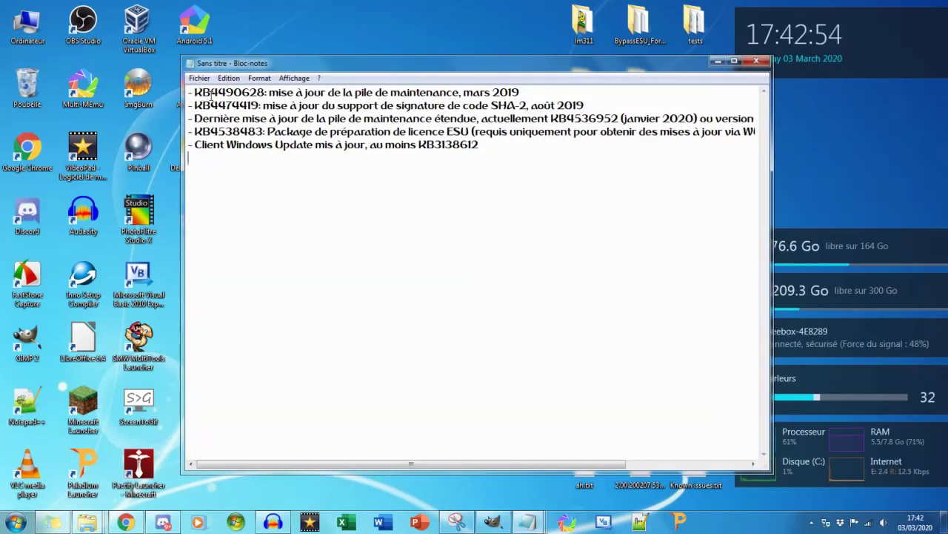
Step: Widen the Notepad window so the full lines of the required updates list fit, and shift it toward the screen centre
{"action": "mouse_move", "coordinate": [232, 91]}
{"action": "left_mouse_down"}
{"action": "mouse_move", "coordinate": [272, 92]}
{"action": "mouse_move", "coordinate": [232, 92]}
{"action": "left_mouse_up"}
{"action": "left_click", "coordinate": [542, 91]}
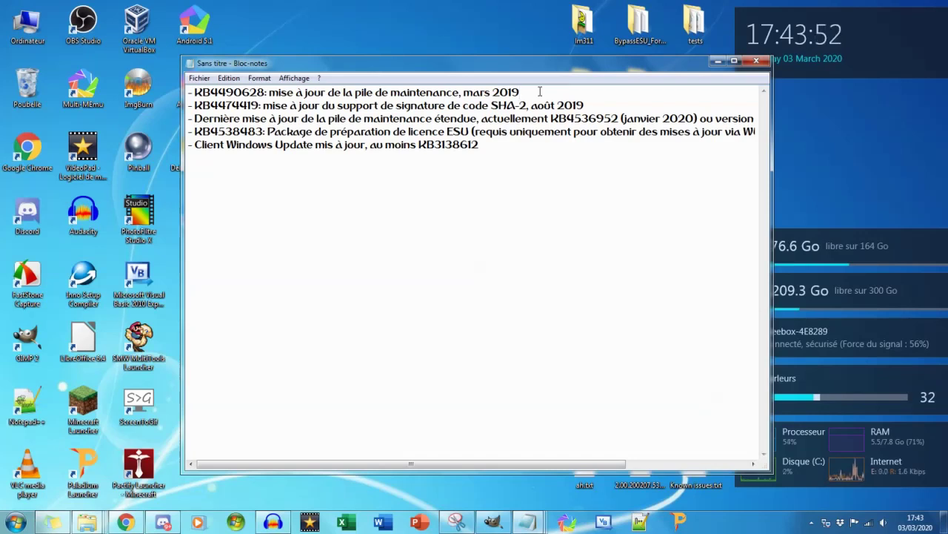
{"action": "left_click_drag", "start_coordinate": [771, 155], "coordinate": [890, 143]}
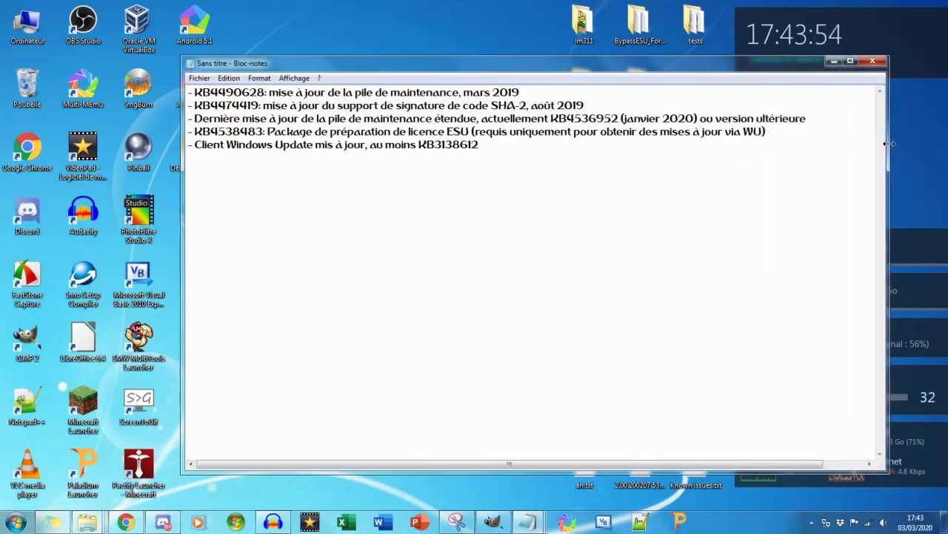
{"action": "left_click_drag", "start_coordinate": [652, 69], "coordinate": [601, 69]}
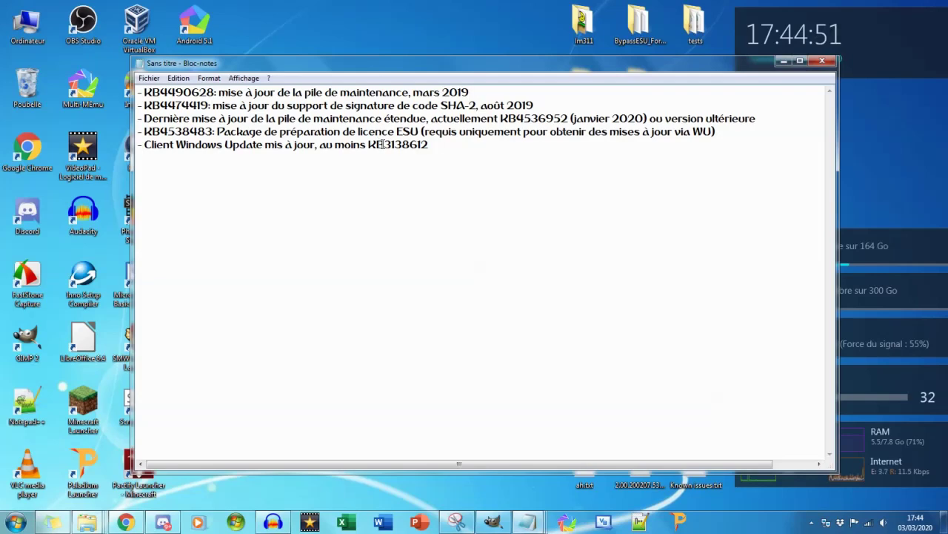
Step: Open Windows Update from the Control Panel and go through its update history to the list of installed updates
{"action": "left_click", "coordinate": [18, 521]}
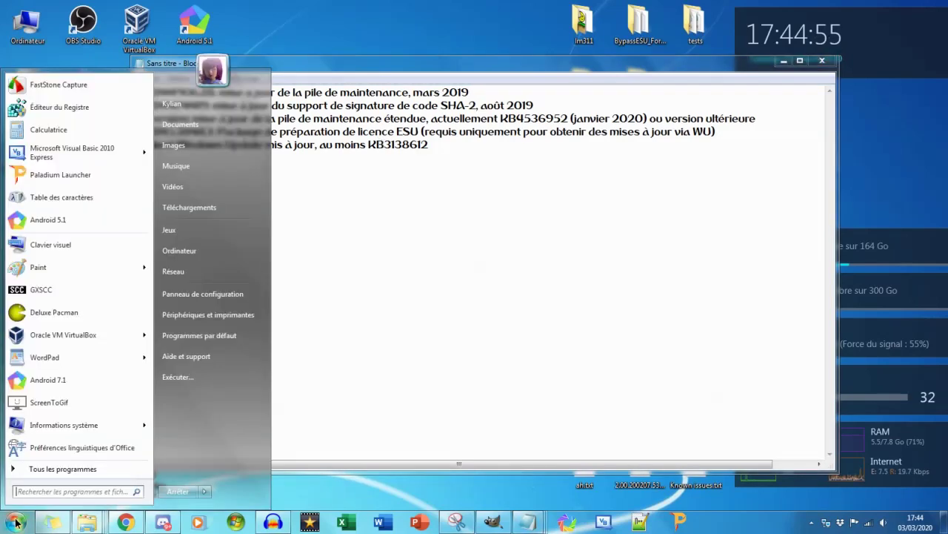
{"action": "left_click", "coordinate": [211, 297]}
{"action": "left_click_drag", "start_coordinate": [720, 173], "coordinate": [737, 276]}
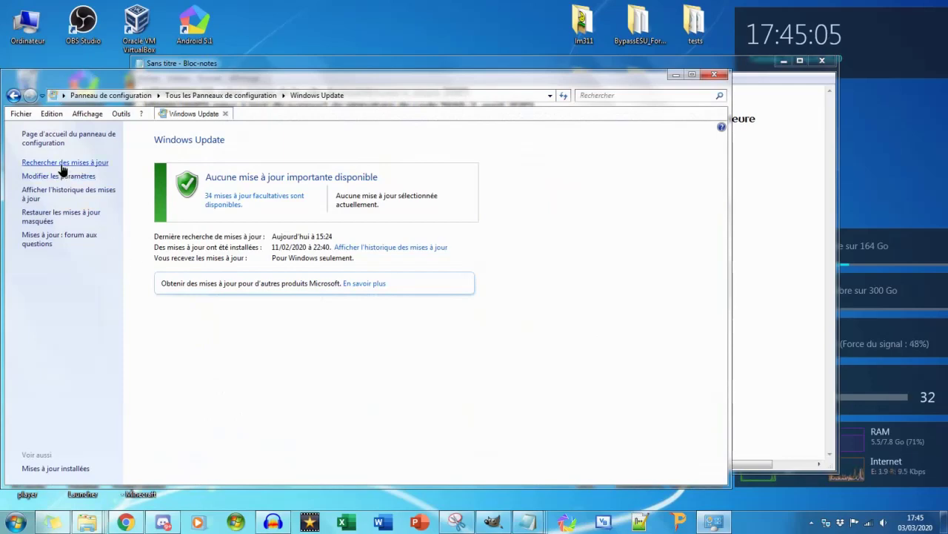
{"action": "left_click", "coordinate": [59, 195]}
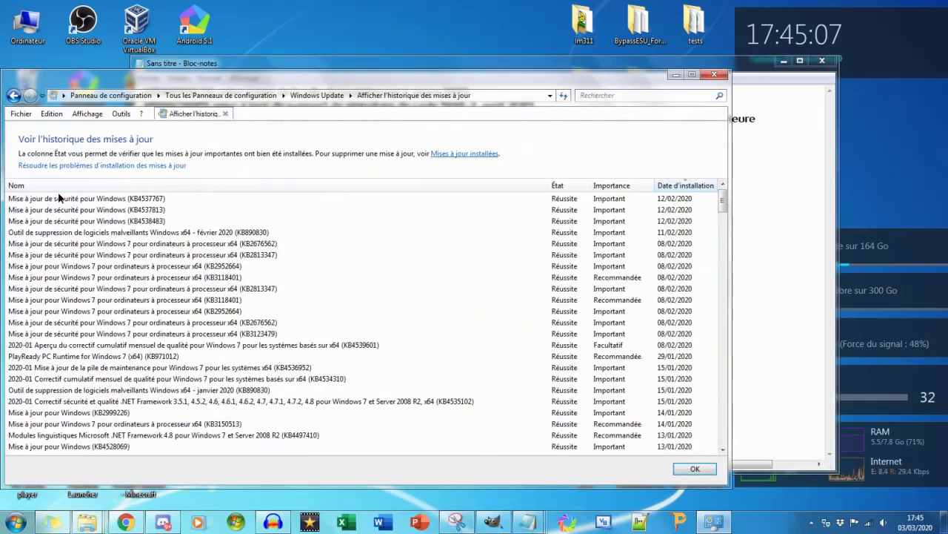
{"action": "left_click", "coordinate": [455, 153]}
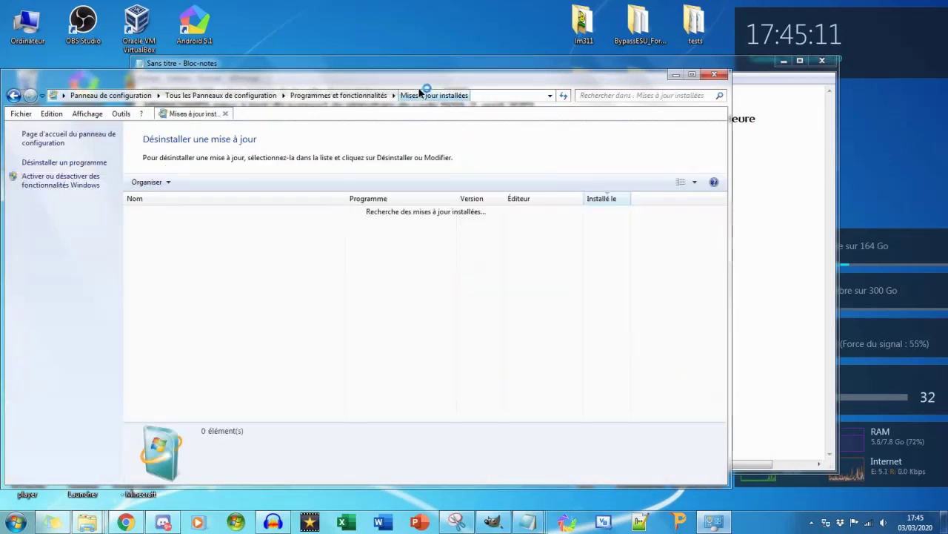
{"action": "left_click_drag", "start_coordinate": [409, 81], "coordinate": [518, 65]}
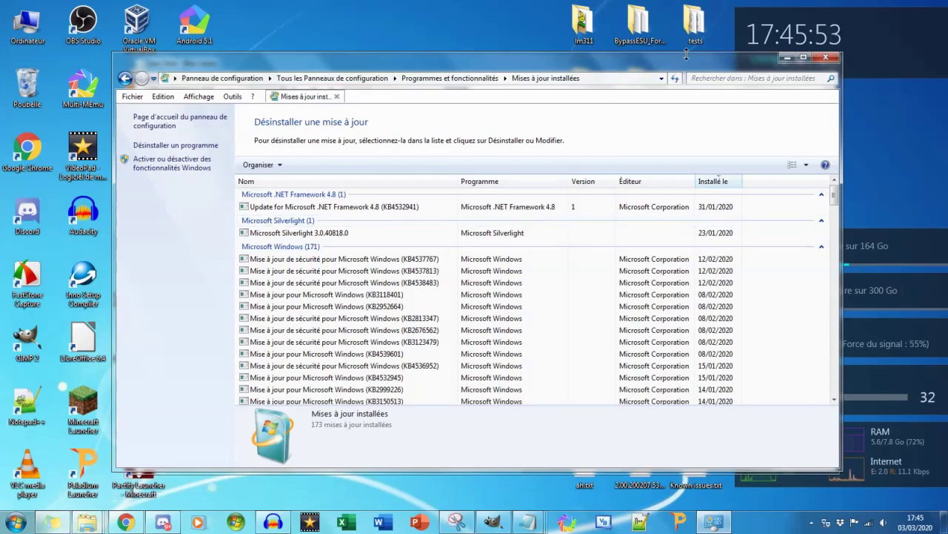
Step: Uncover the Notepad list and copy the update number KB4490628 from its first line
{"action": "left_click_drag", "start_coordinate": [688, 60], "coordinate": [658, 84]}
{"action": "left_click", "coordinate": [609, 62]}
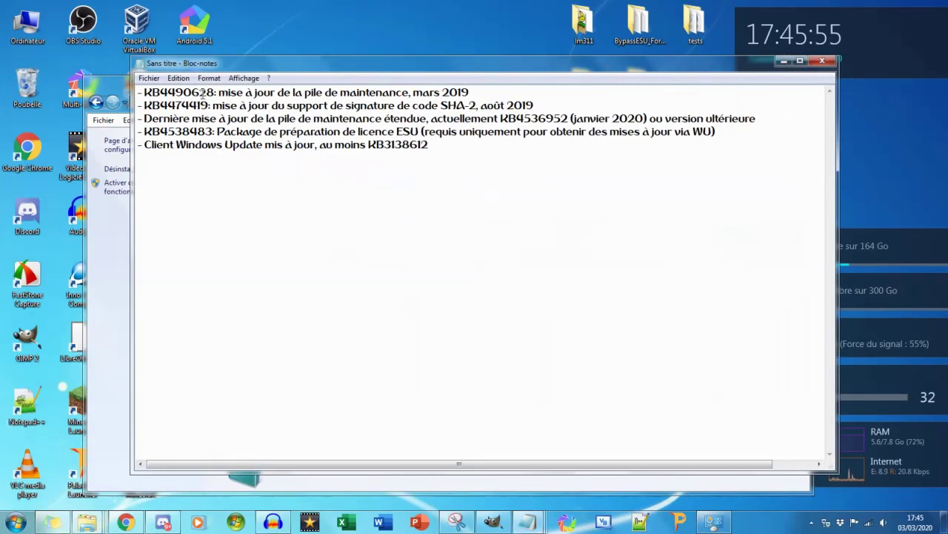
{"action": "left_click_drag", "start_coordinate": [216, 92], "coordinate": [144, 92]}
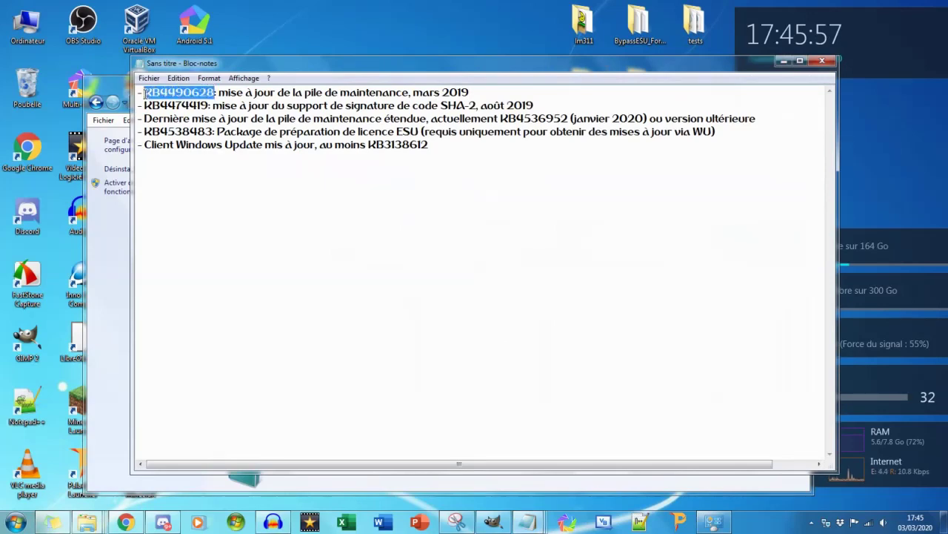
{"action": "right_click", "coordinate": [145, 94]}
{"action": "left_click", "coordinate": [178, 132]}
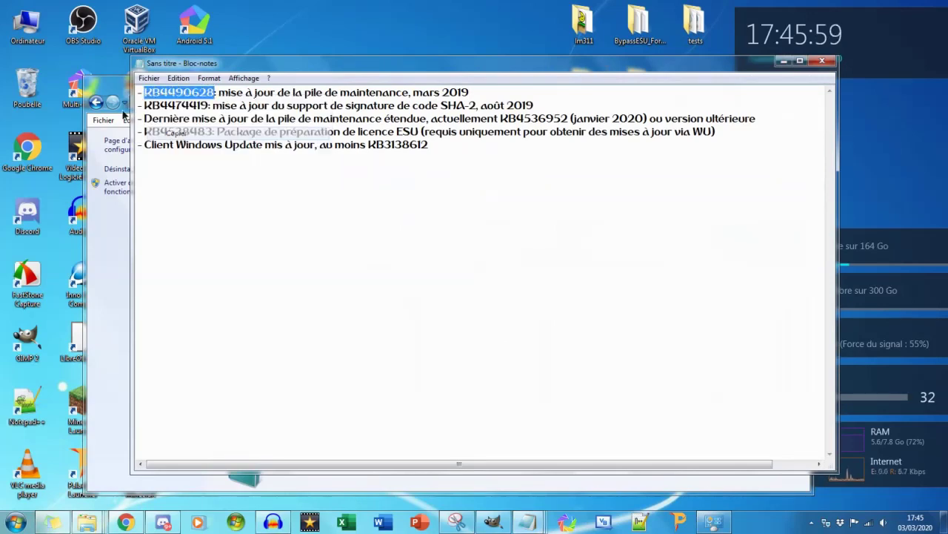
Step: Search the installed updates for KB4490628, check the matching entry and its installation date, and clear the search
{"action": "left_click", "coordinate": [113, 83]}
{"action": "right_click", "coordinate": [682, 104]}
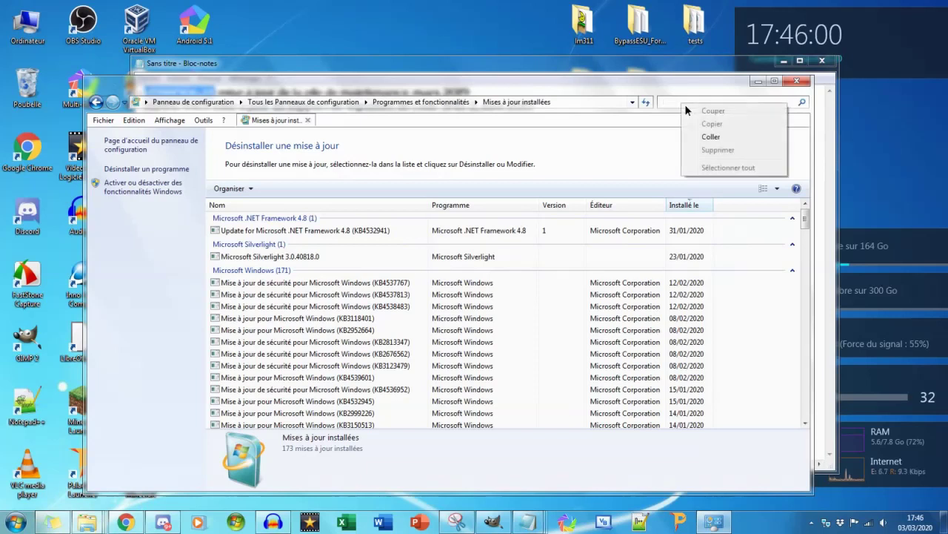
{"action": "left_click", "coordinate": [711, 136]}
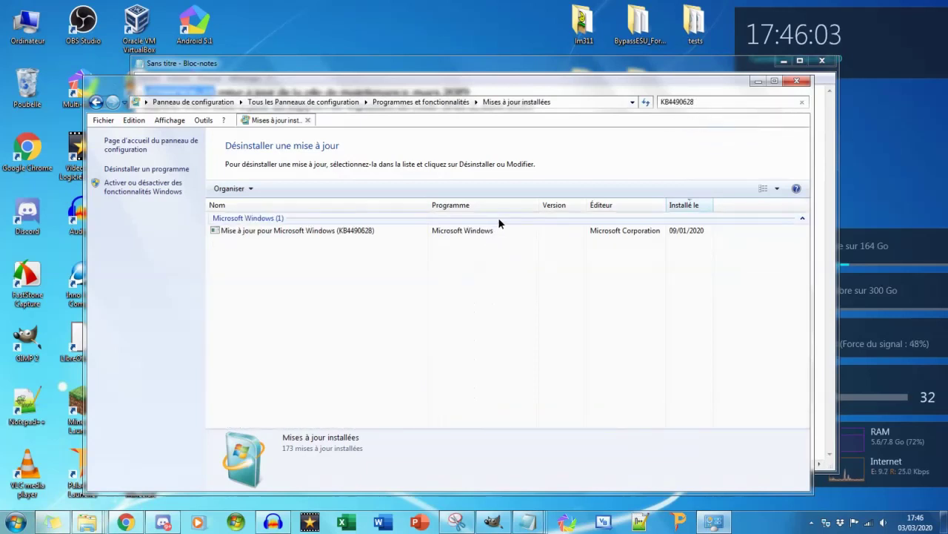
{"action": "left_click", "coordinate": [690, 229]}
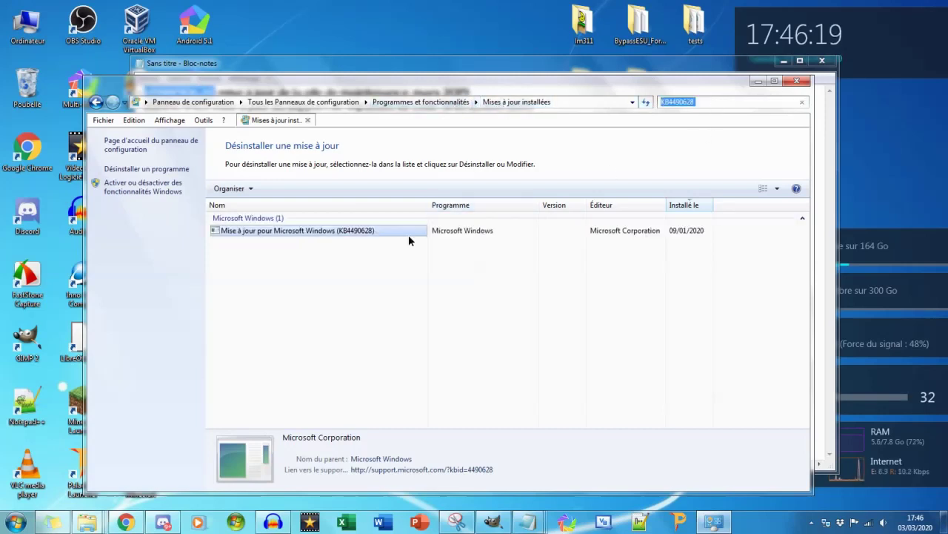
{"action": "left_click", "coordinate": [329, 271]}
{"action": "left_click", "coordinate": [708, 97]}
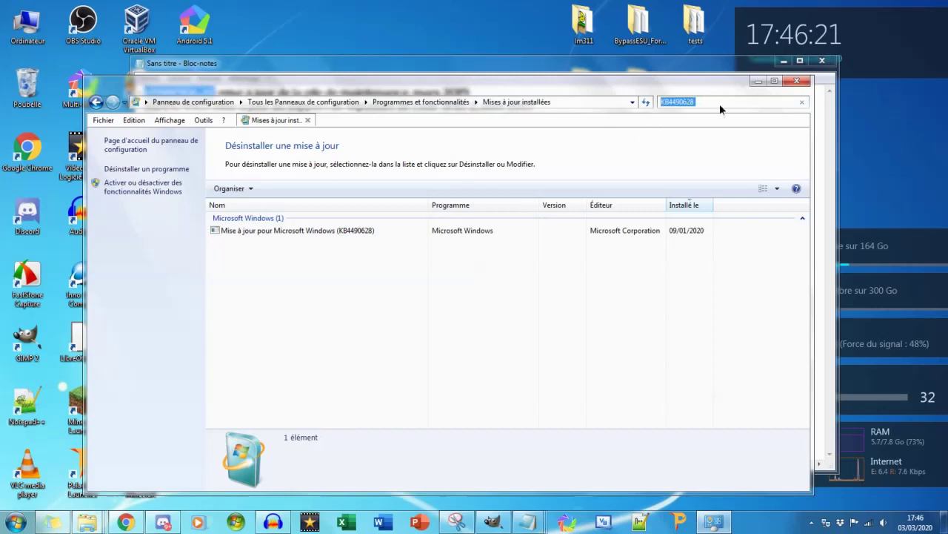
{"action": "key", "text": "BackSpace"}
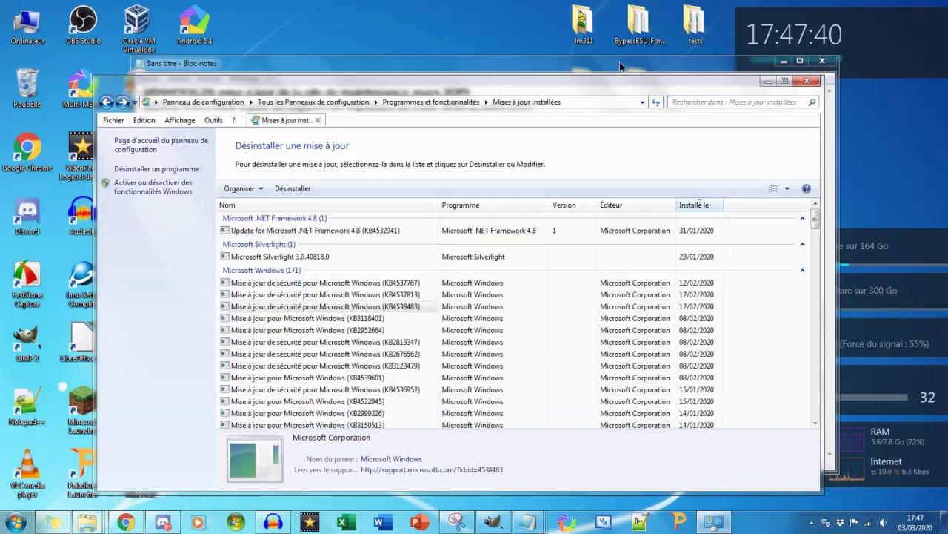
Step: Copy KB3138612 from the last line of the Notepad list and search the installed updates for it
{"action": "key", "text": "alt+Tab"}
{"action": "left_click", "coordinate": [434, 142]}
{"action": "left_click_drag", "start_coordinate": [433, 142], "coordinate": [367, 143]}
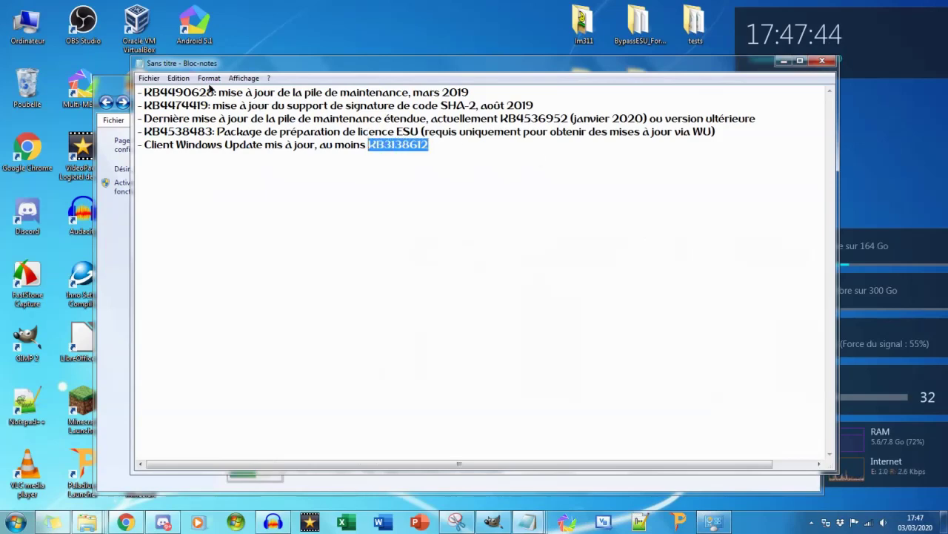
{"action": "left_click", "coordinate": [114, 86]}
{"action": "left_click", "coordinate": [704, 106]}
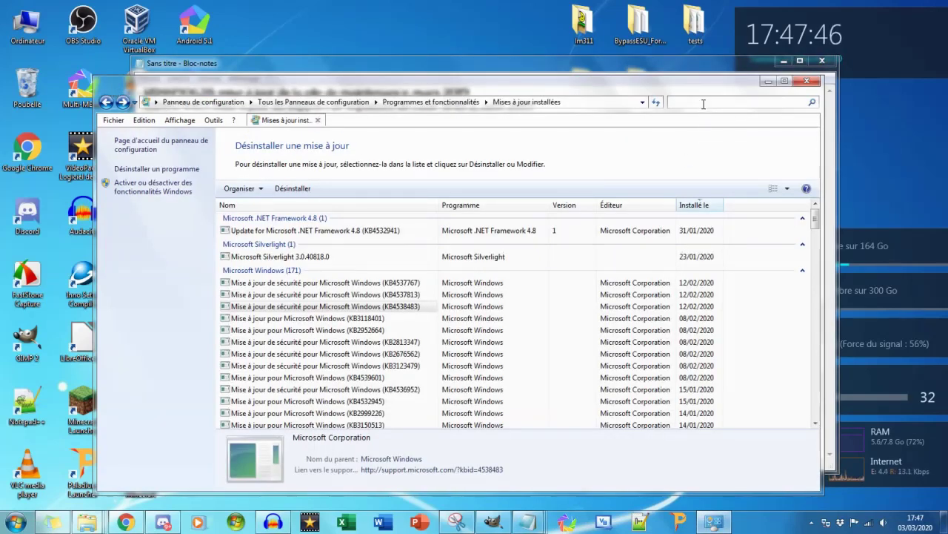
{"action": "key", "text": "ctrl+v"}
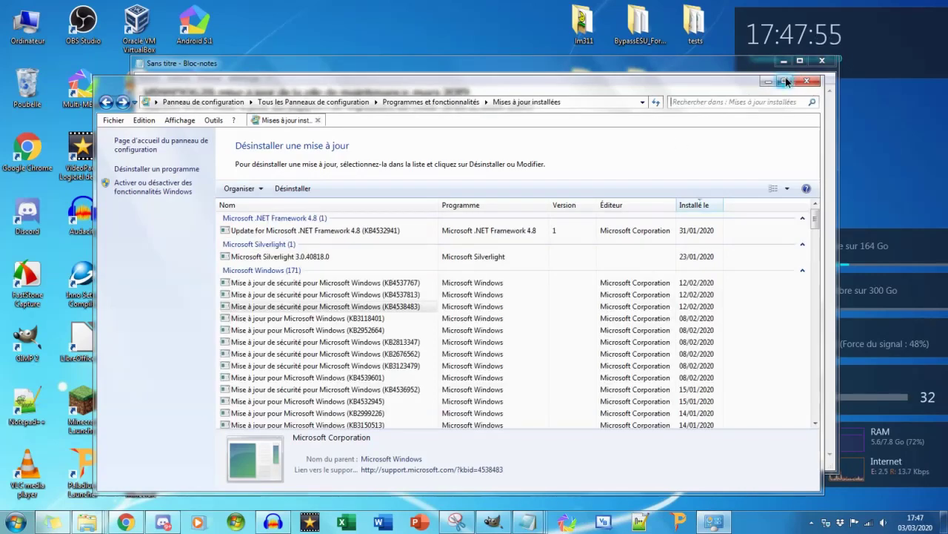
Step: Minimize the installed updates and Notepad windows, and open the "Mises à jour requises - 32-bit" folder inside BypassESU-v5-updates
{"action": "left_click", "coordinate": [771, 81]}
{"action": "left_click", "coordinate": [456, 144]}
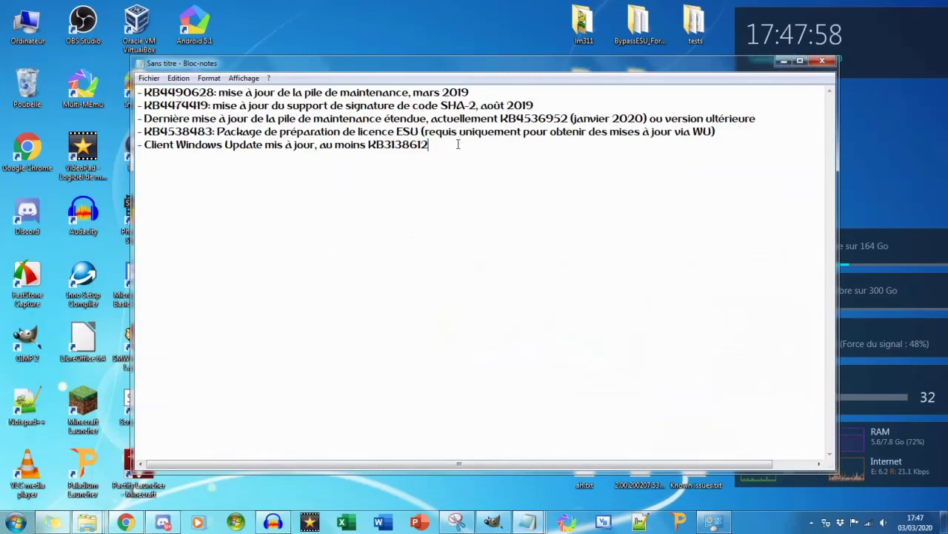
{"action": "left_click", "coordinate": [781, 60]}
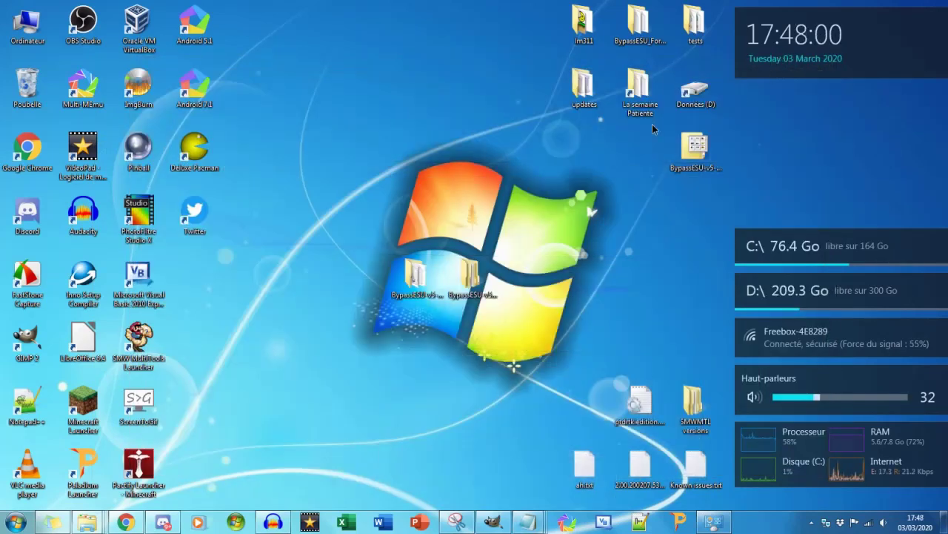
{"action": "double_click", "coordinate": [471, 276]}
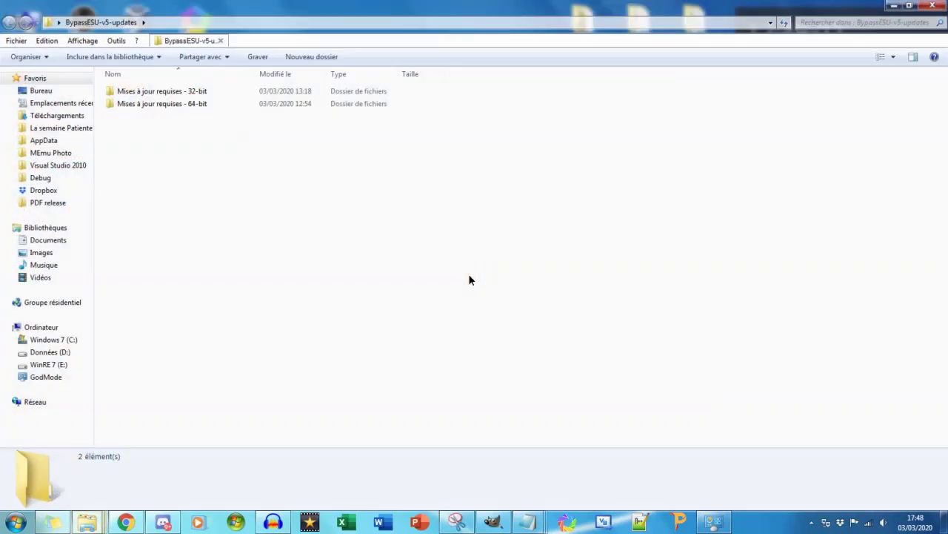
{"action": "double_click", "coordinate": [169, 92]}
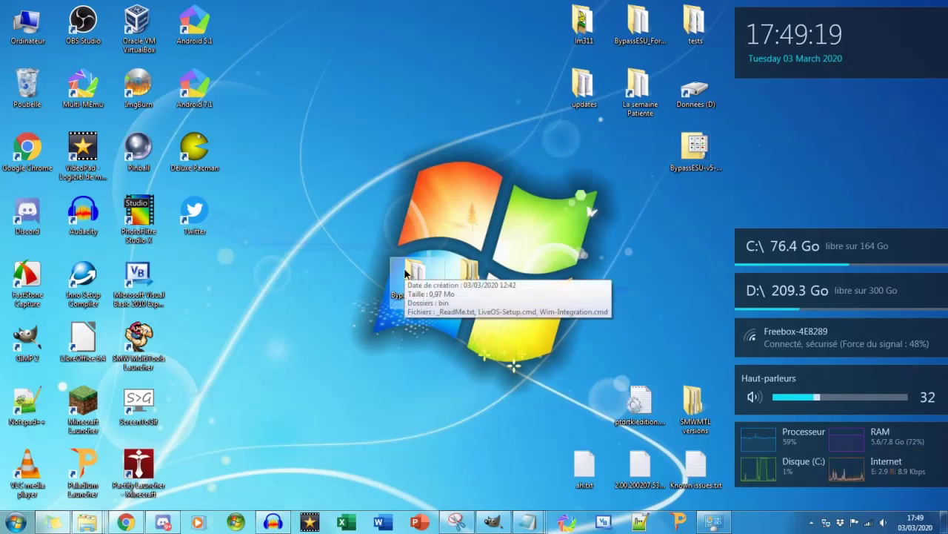
Step: Run LiveOS-Setup.cmd from the BypassESU-v5-AIO desktop folder as administrator
{"action": "double_click", "coordinate": [407, 273]}
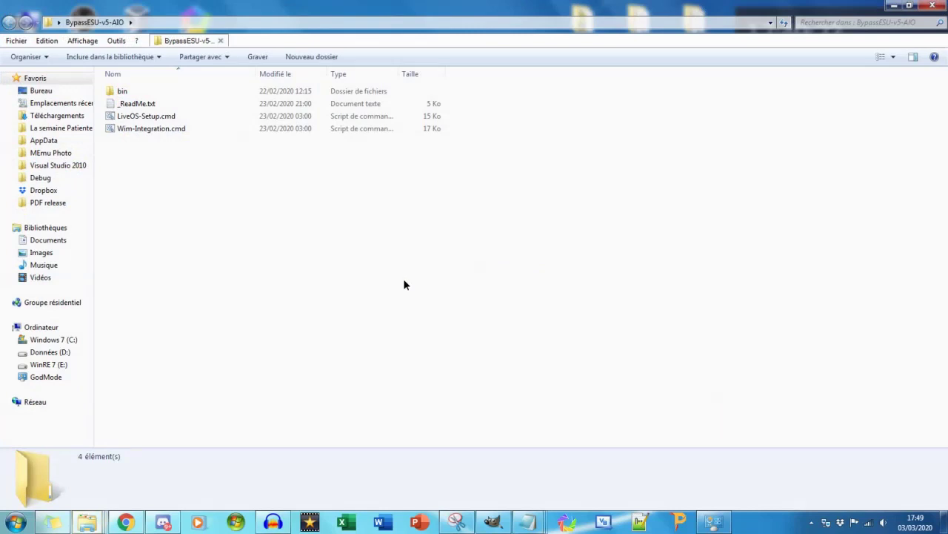
{"action": "left_click", "coordinate": [145, 117]}
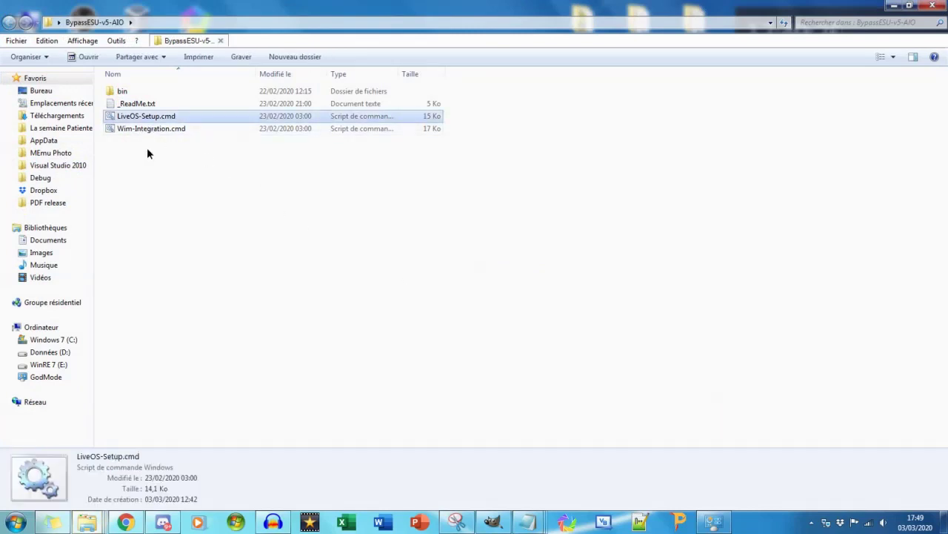
{"action": "right_click", "coordinate": [149, 116]}
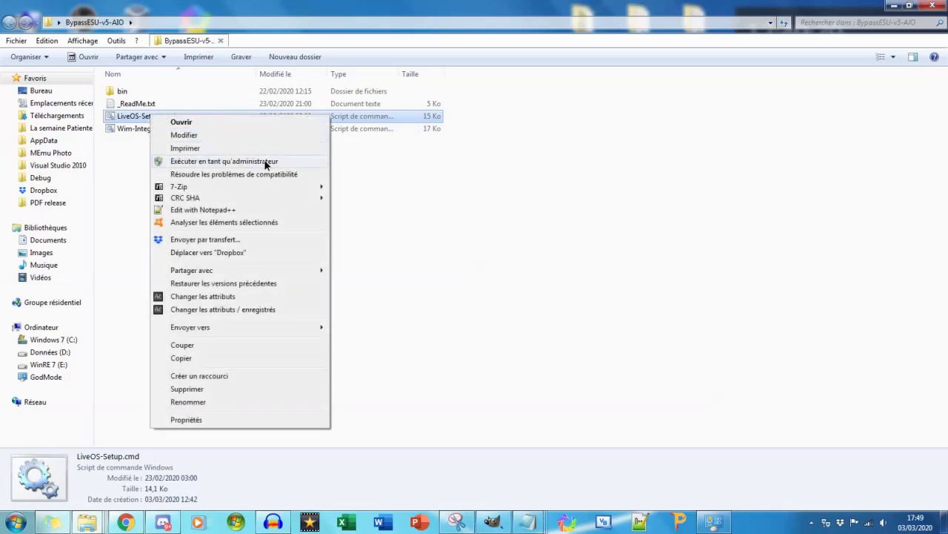
{"action": "left_click", "coordinate": [309, 161]}
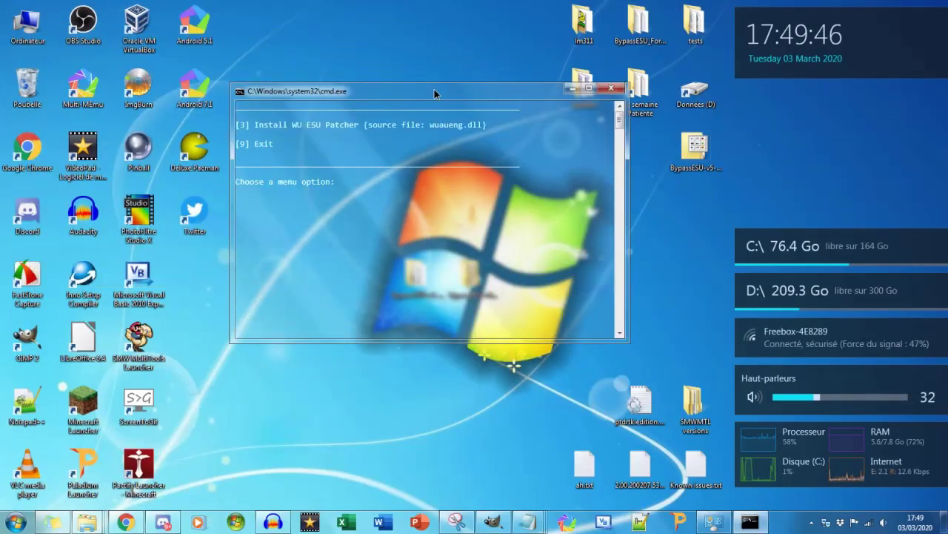
Step: Install the WU ESU Patcher with menu option 3 and exit the setup script
{"action": "left_click_drag", "start_coordinate": [435, 93], "coordinate": [456, 96]}
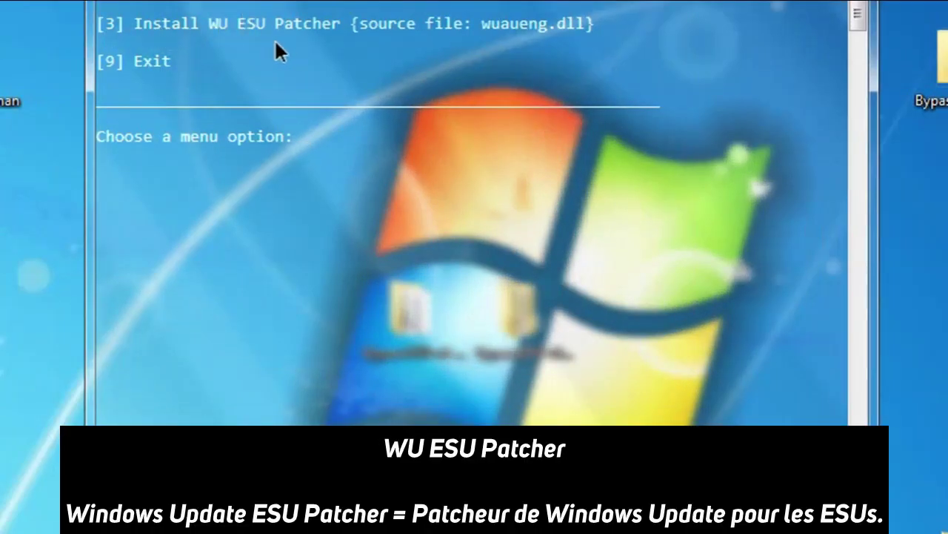
{"action": "type", "text": "3"}
{"action": "key", "text": "Return"}
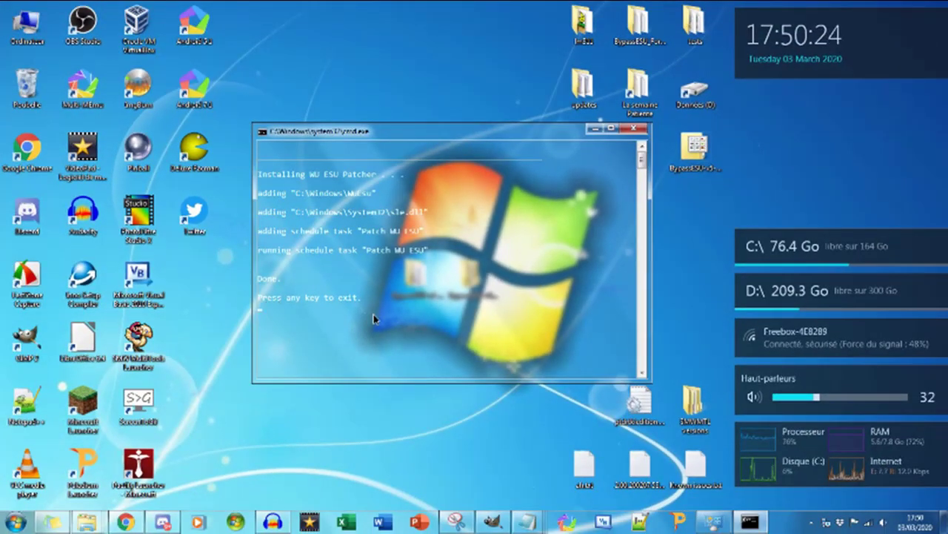
{"action": "key", "text": "Return"}
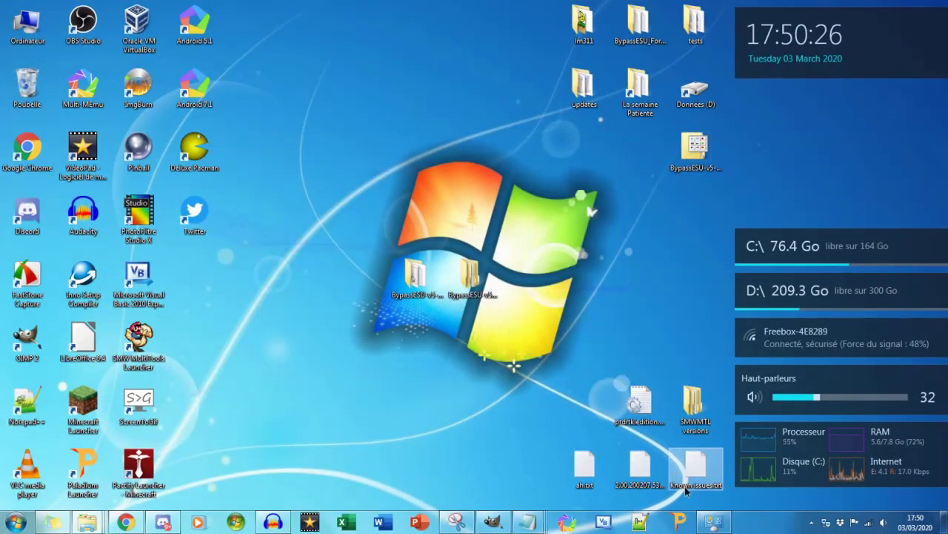
Step: Bring back the minimized installed updates window, go up to Programmes et fonctionnalités, and close the window
{"action": "left_click", "coordinate": [713, 523]}
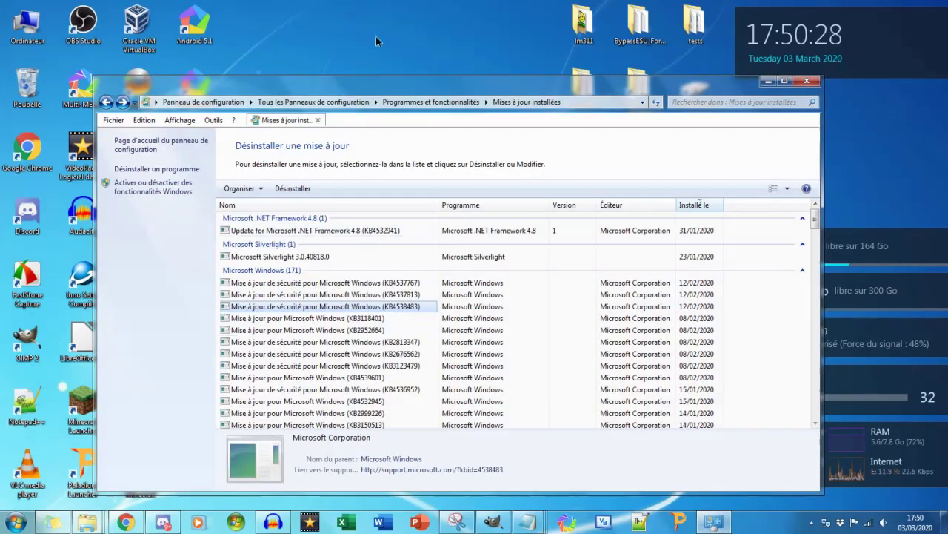
{"action": "left_click", "coordinate": [414, 99]}
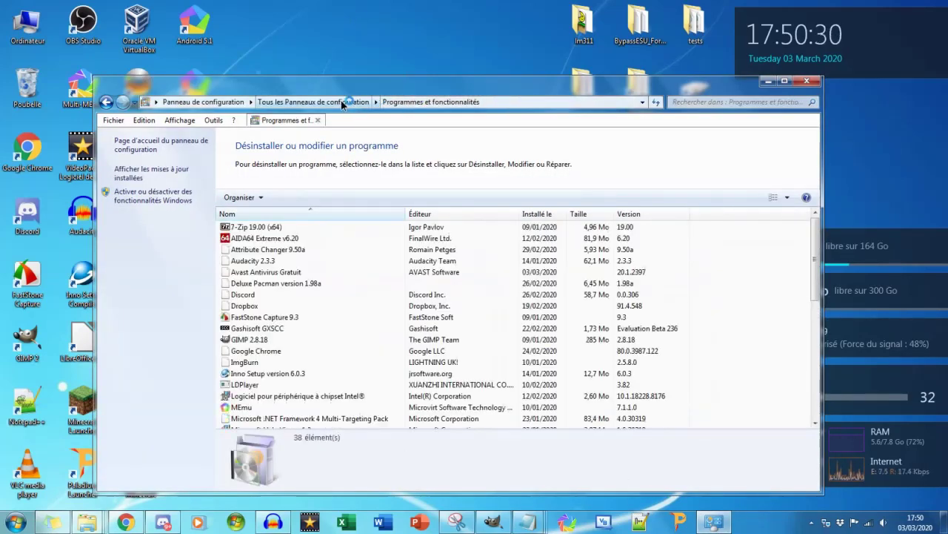
{"action": "left_click", "coordinate": [807, 80]}
Step: Open Windows Update from the list of all programs and start a check for new updates
{"action": "key", "text": "super"}
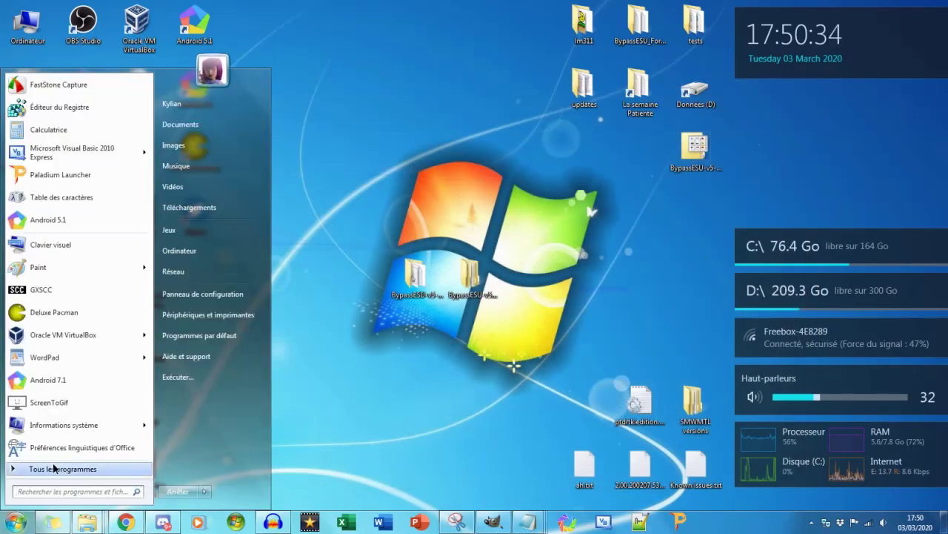
{"action": "left_click", "coordinate": [48, 467]}
{"action": "scroll", "coordinate": [65, 406], "scroll_direction": "down", "scroll_amount": 5}
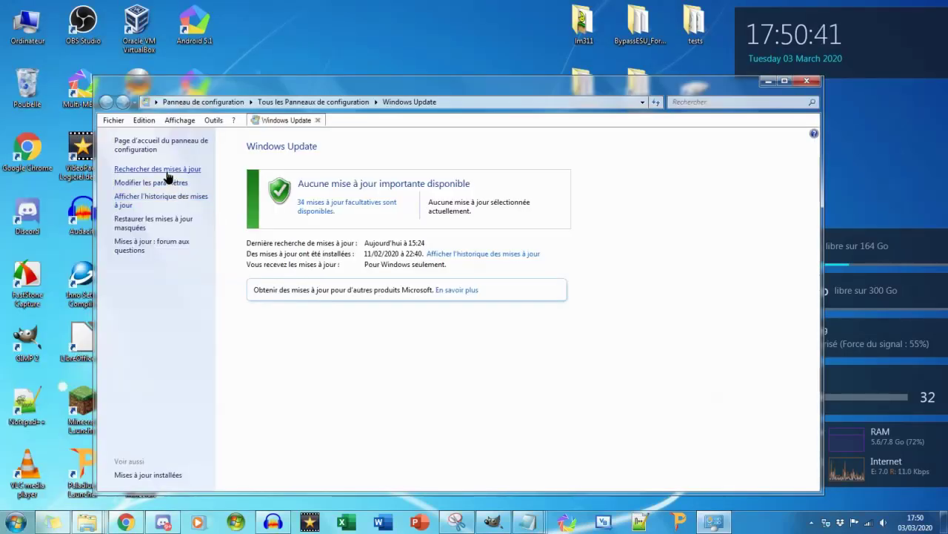
{"action": "left_click", "coordinate": [169, 170]}
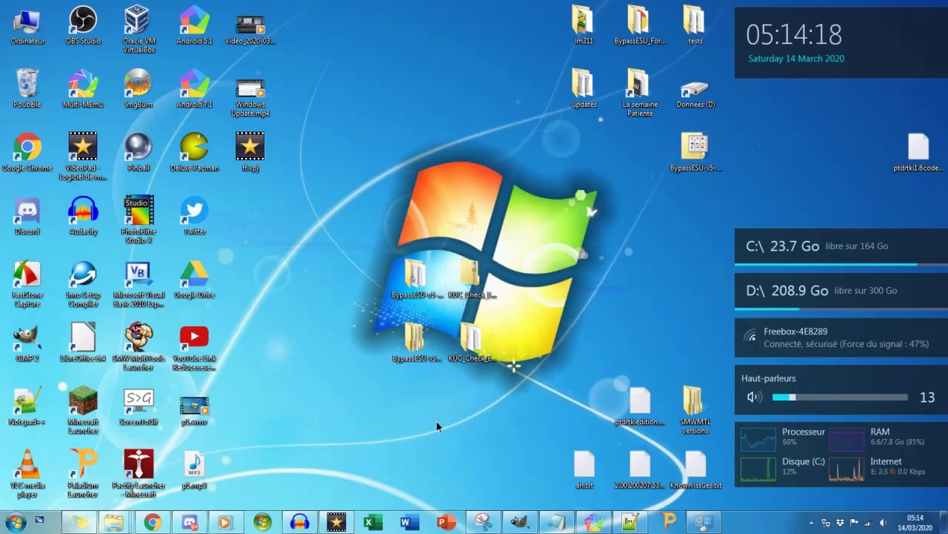
Step: Run KUC_Check_ESU_ready.exe from the KUC_Check_ESU_ready desktop folder as administrator, allow it to make changes, and close its console
{"action": "left_click", "coordinate": [463, 374]}
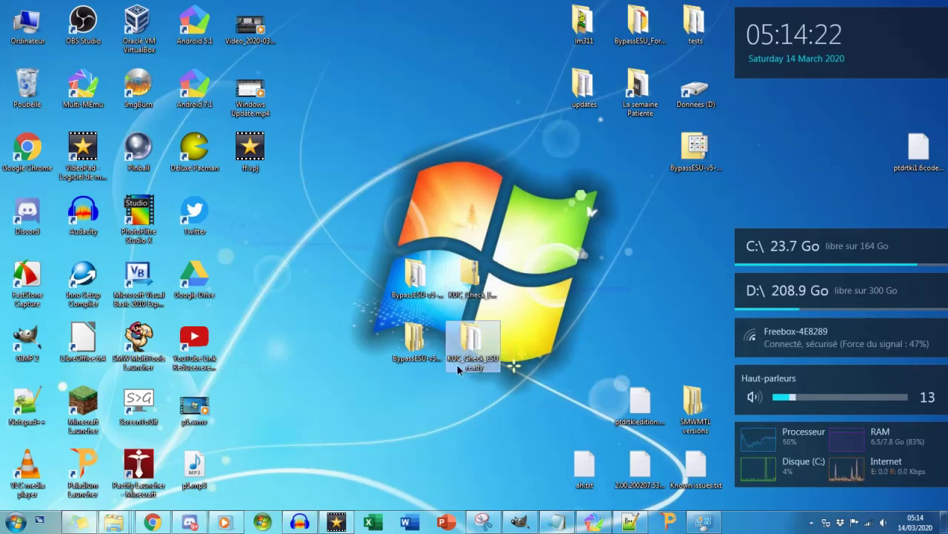
{"action": "double_click", "coordinate": [463, 373]}
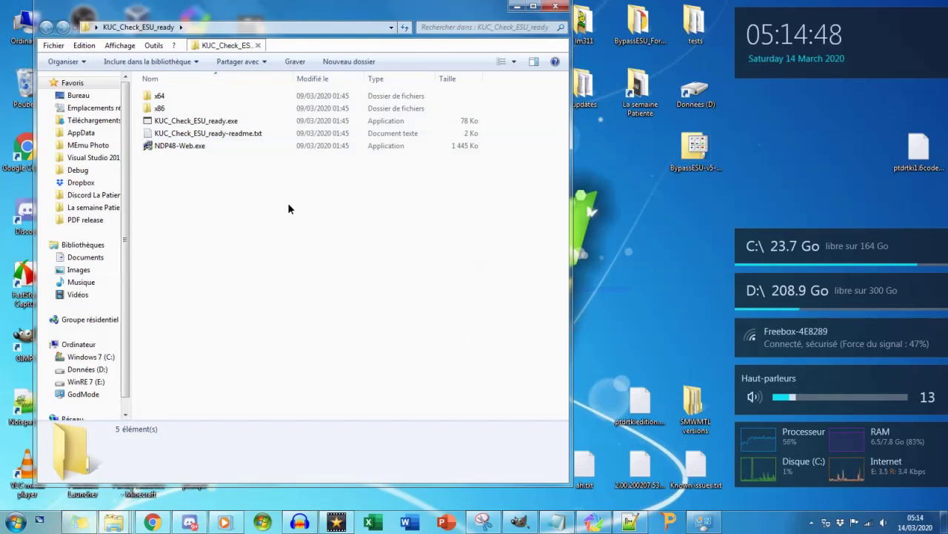
{"action": "left_click", "coordinate": [210, 123]}
{"action": "right_click", "coordinate": [215, 128]}
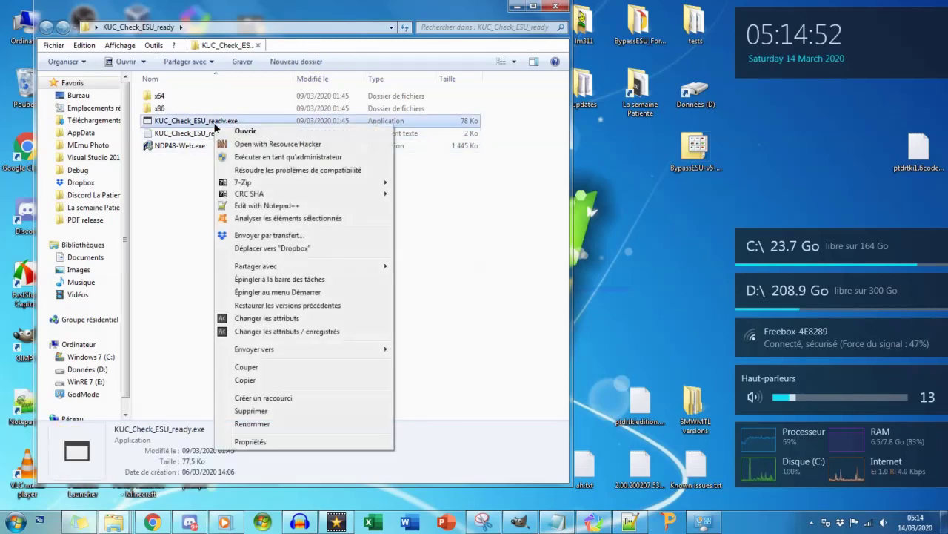
{"action": "left_click", "coordinate": [268, 157]}
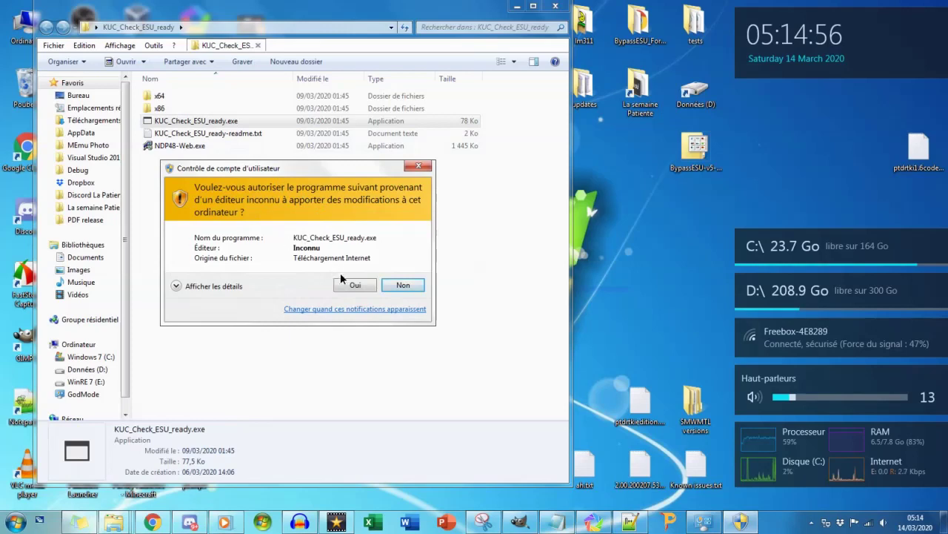
{"action": "left_click", "coordinate": [355, 285]}
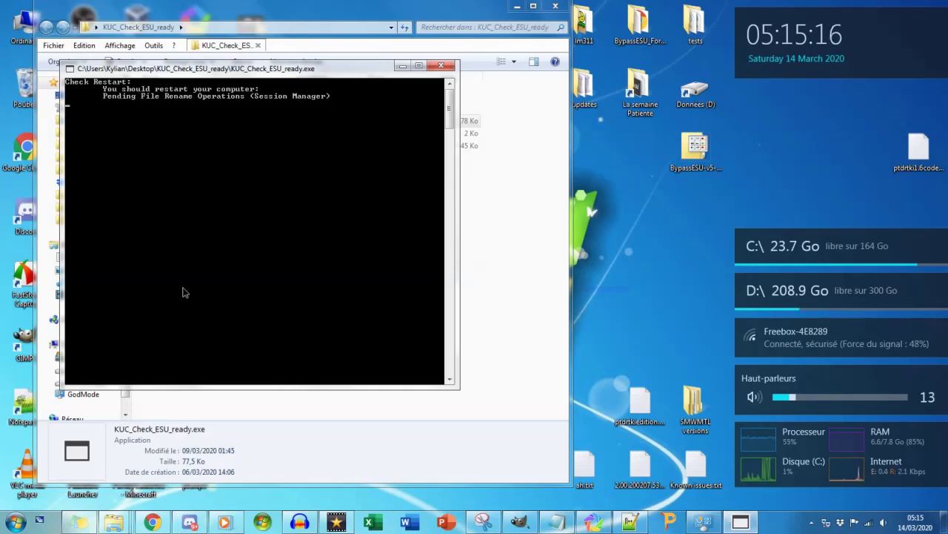
{"action": "left_click", "coordinate": [443, 65]}
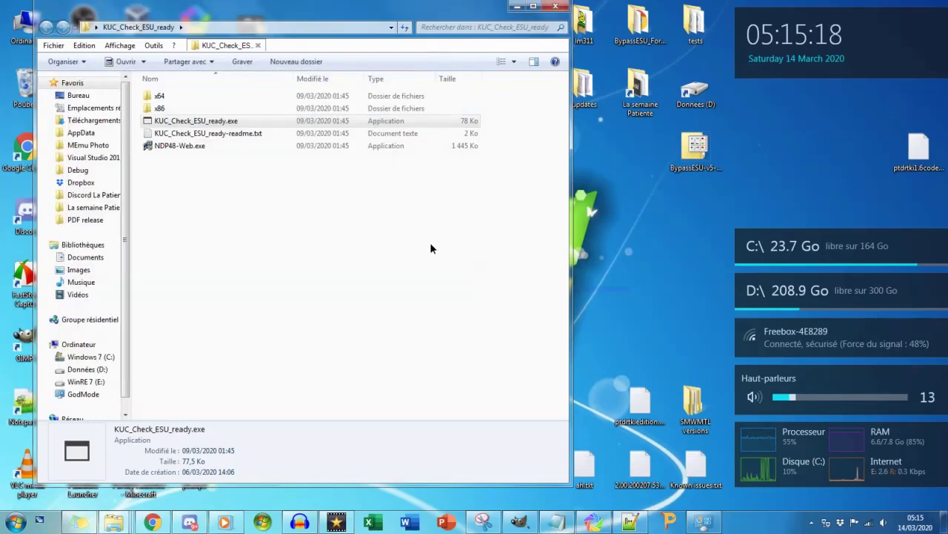
{"action": "left_click", "coordinate": [430, 248]}
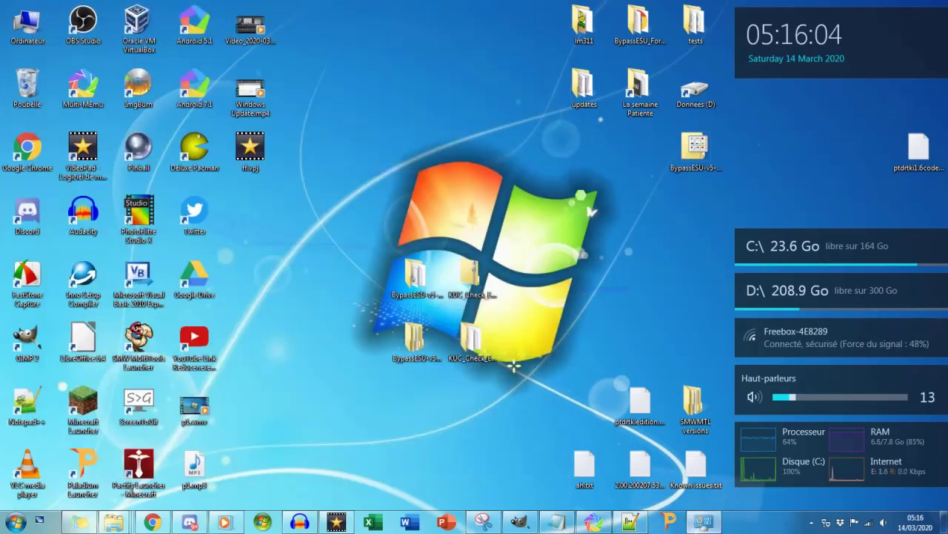
Step: Bring back the minimized installed updates window, return to Windows Update, and display the update history
{"action": "left_click", "coordinate": [704, 522]}
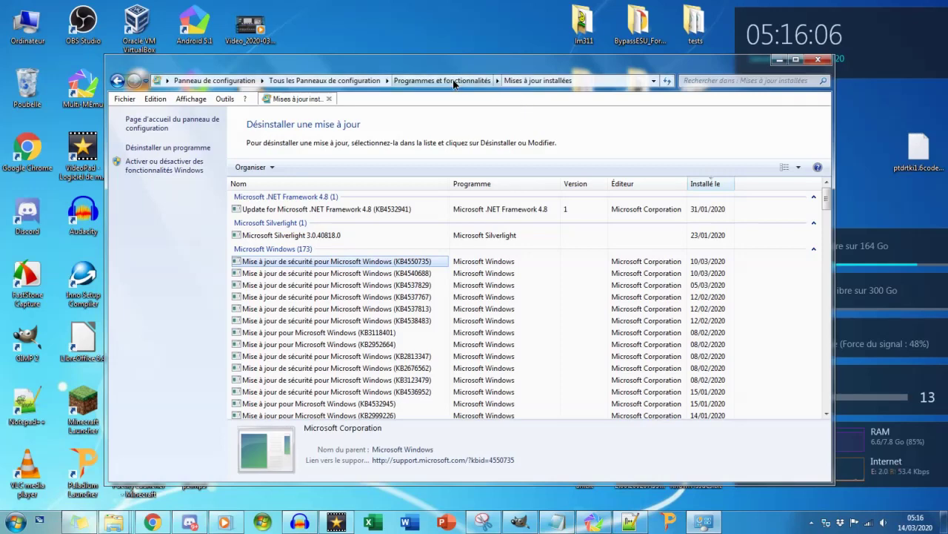
{"action": "left_click", "coordinate": [118, 81]}
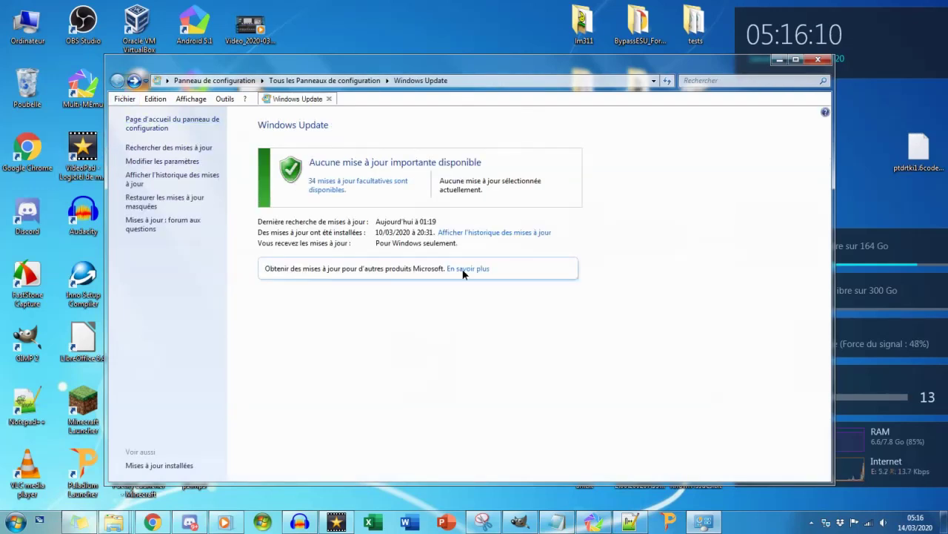
{"action": "left_click", "coordinate": [455, 233]}
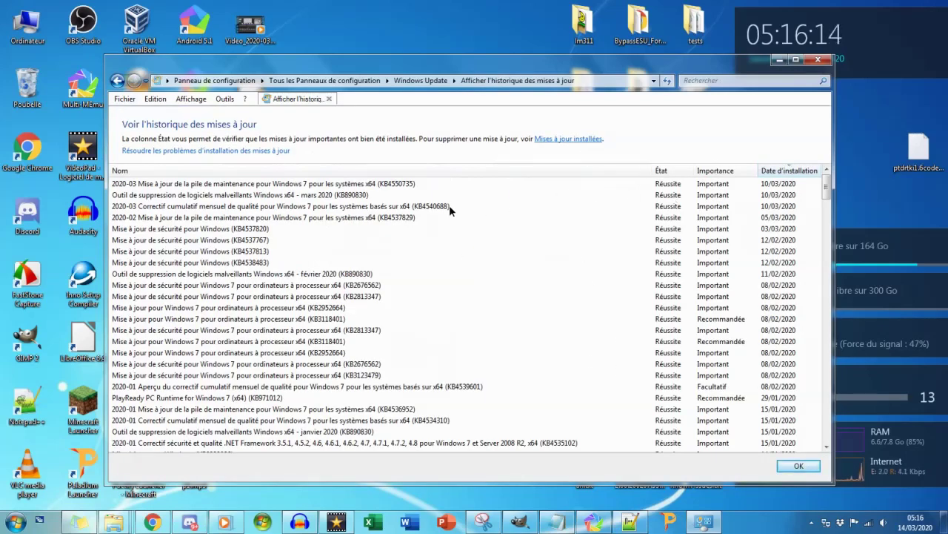
Step: Open the installed updates list from the update history and select security update KB4540688
{"action": "left_click", "coordinate": [600, 139]}
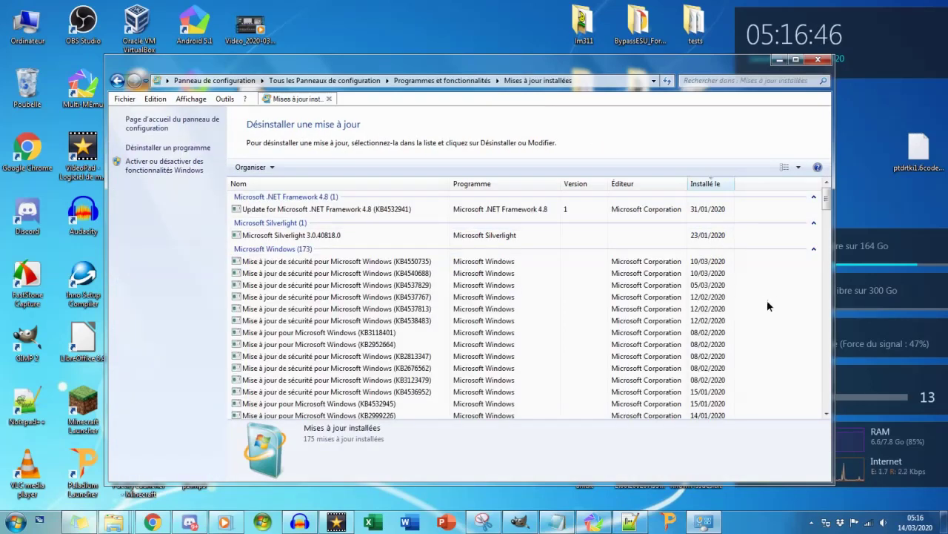
{"action": "left_click", "coordinate": [390, 273]}
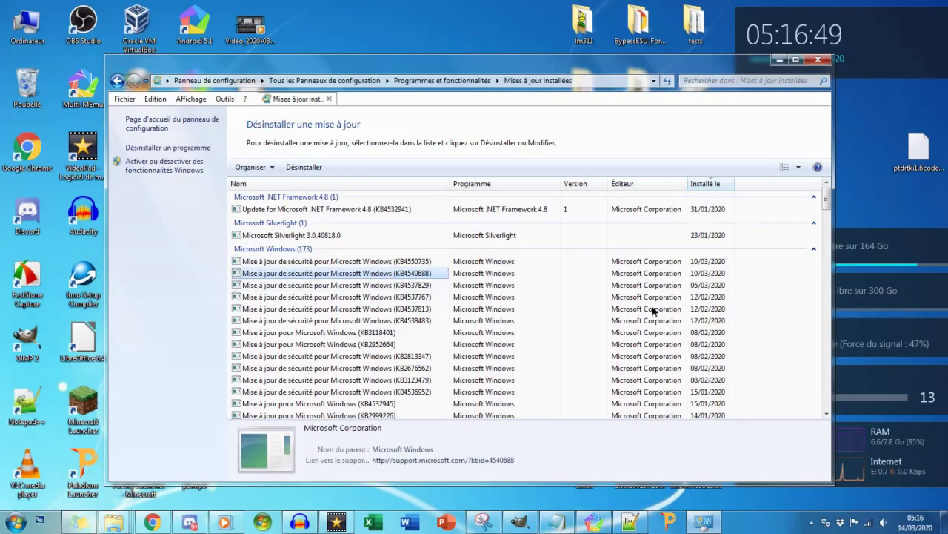